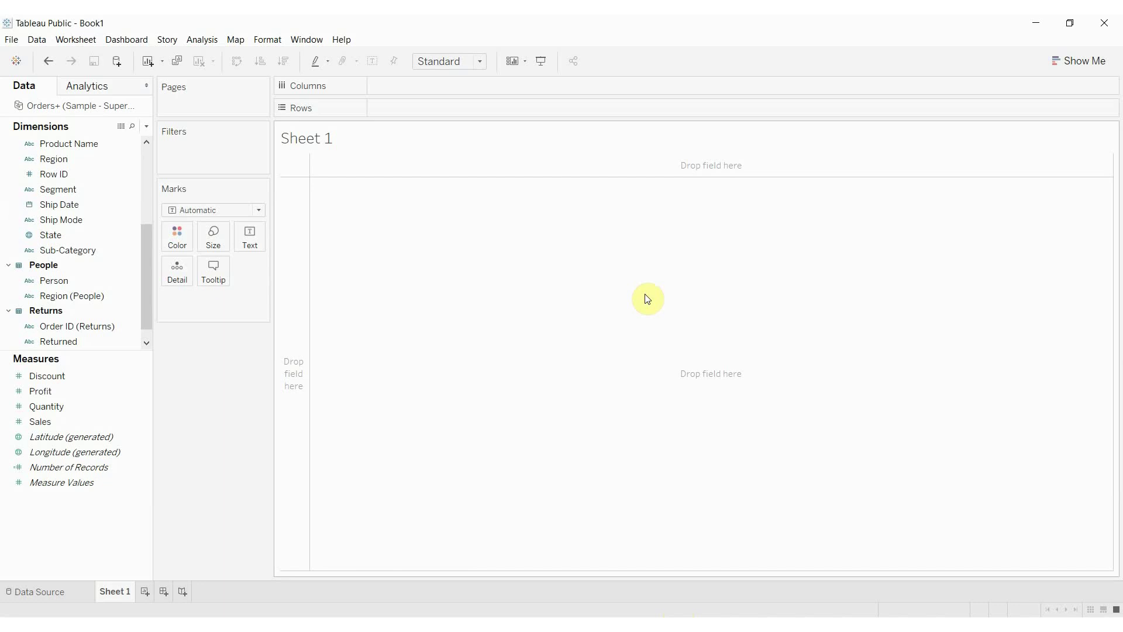
# Look over the Orders data source, then return to the Sheet 1 worksheet
pyautogui.click(97, 160)
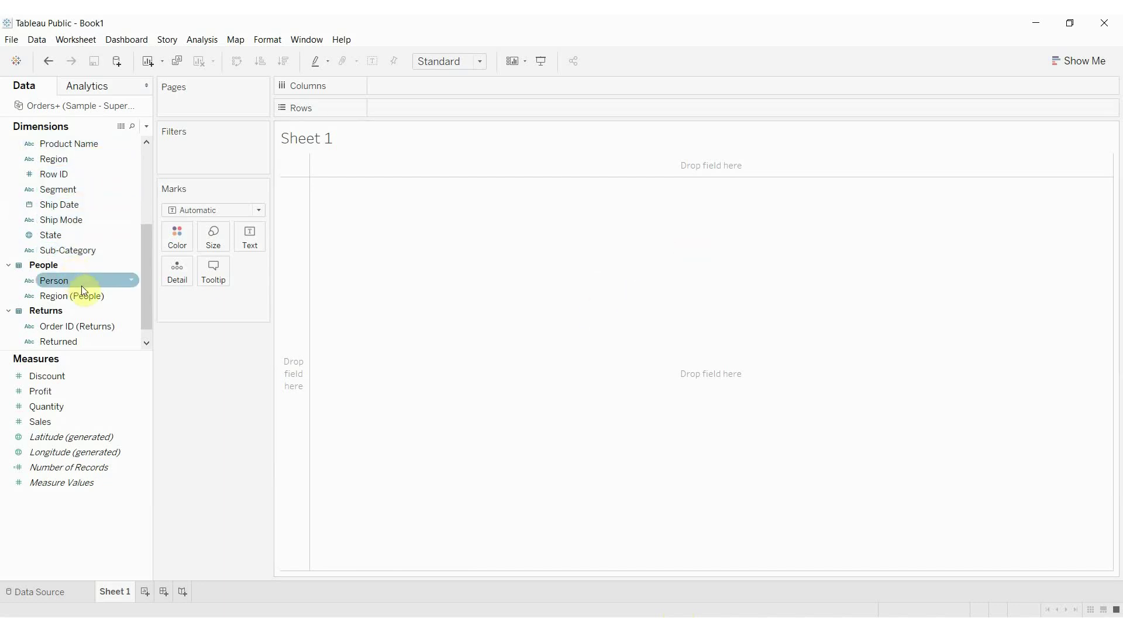
pyautogui.click(51, 592)
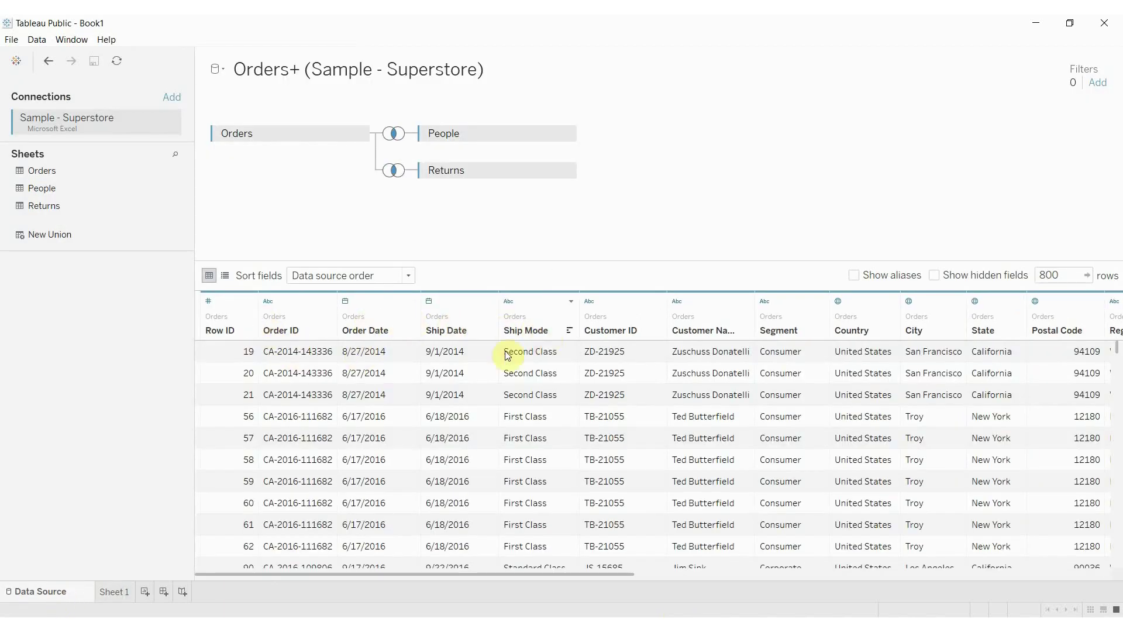
pyautogui.click(114, 591)
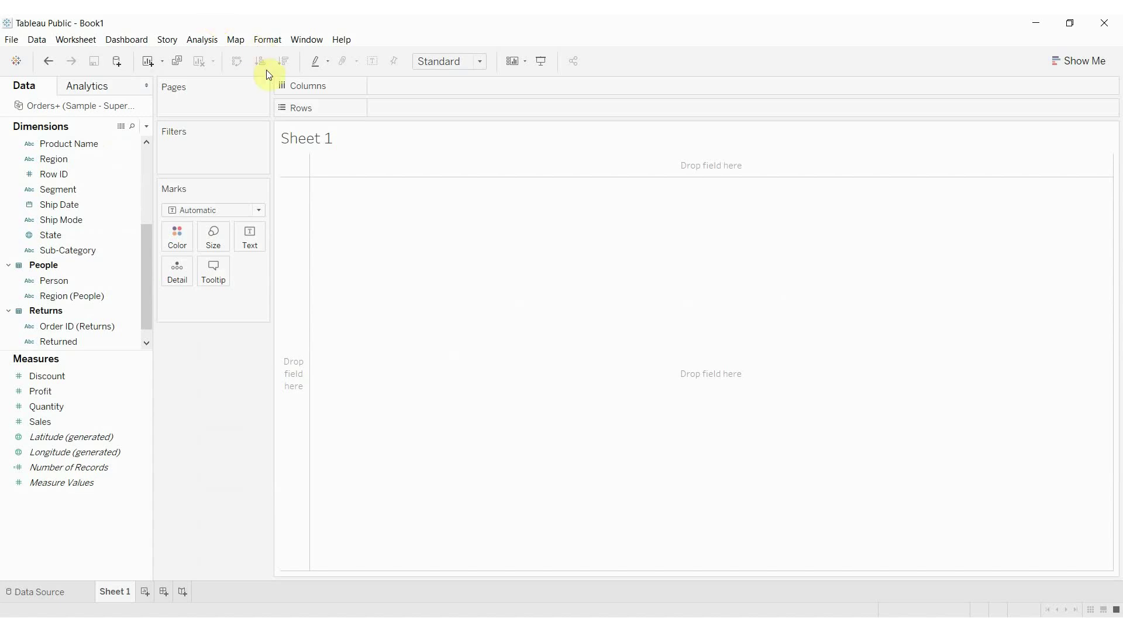
pyautogui.click(124, 404)
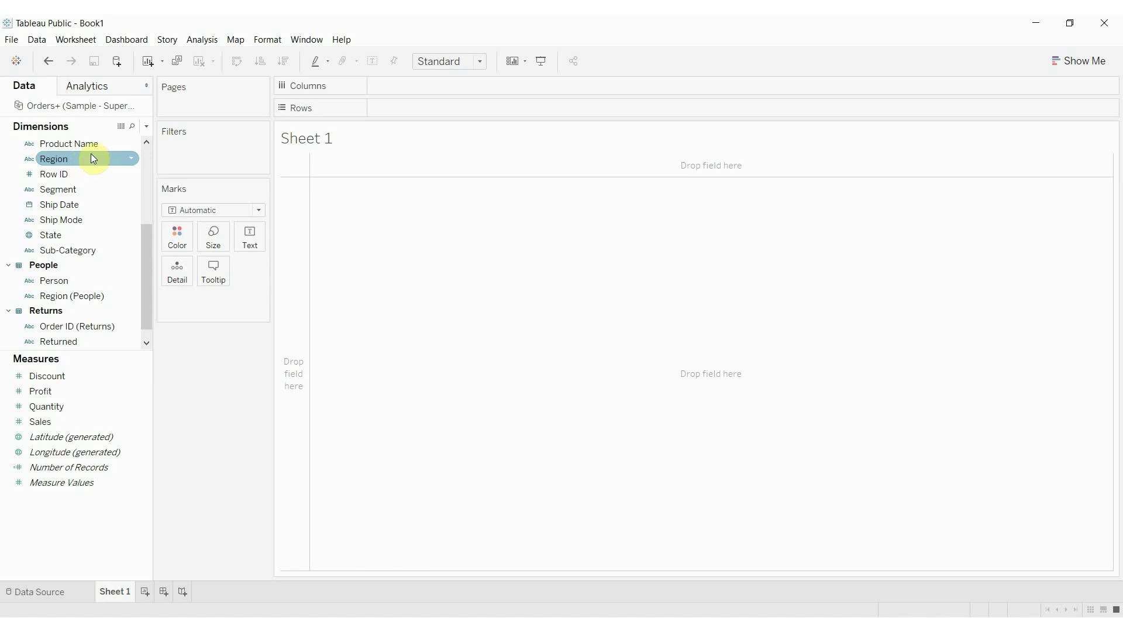
# Put Product Name on Rows and Sales on Columns for a 646-bar SUM(Sales) chart
pyautogui.moveTo(86, 145); pyautogui.dragTo(436, 109)
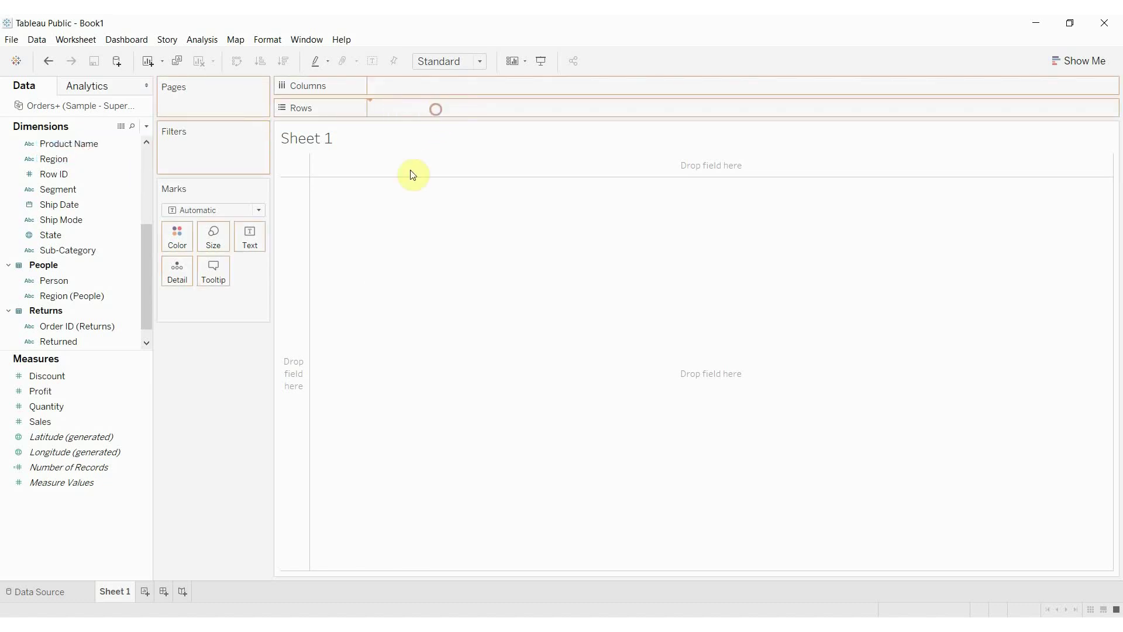
pyautogui.click(35, 339)
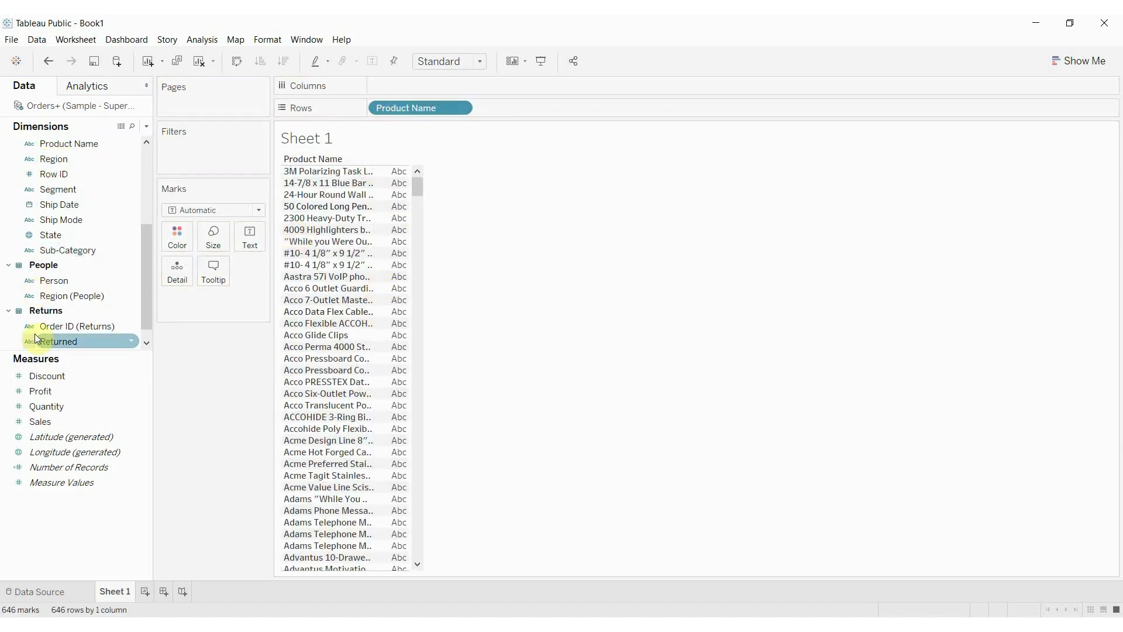
pyautogui.click(47, 390)
pyautogui.click(47, 407)
pyautogui.click(48, 420)
pyautogui.moveTo(47, 420); pyautogui.dragTo(526, 87)
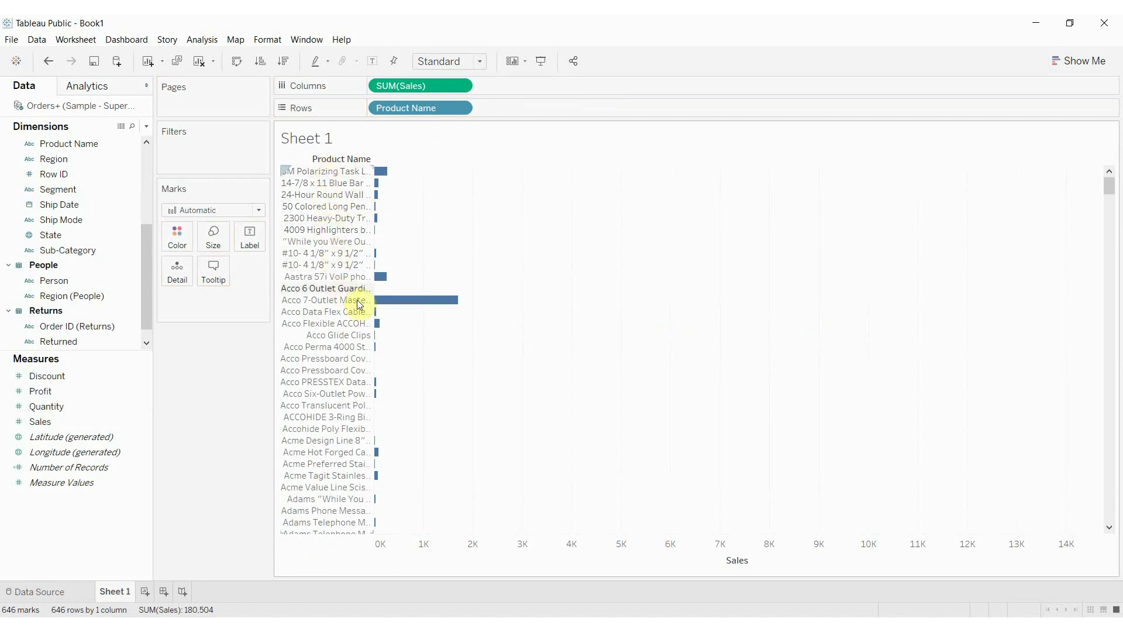
pyautogui.moveTo(407, 301)
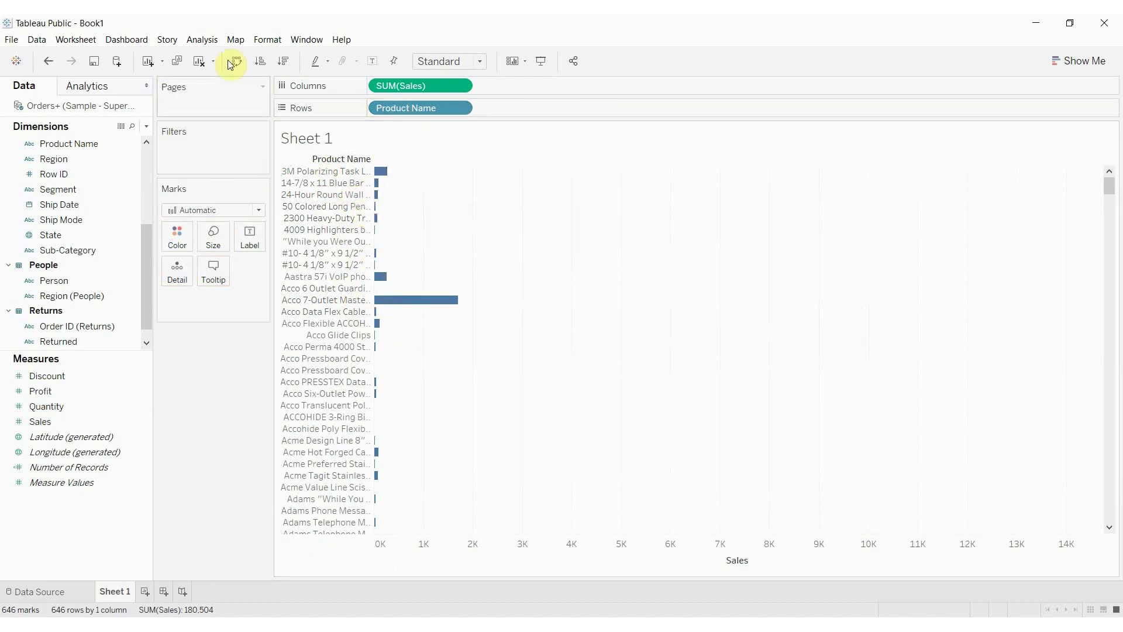
# Swap Product Name for Region on Rows, giving four Sales bars with West at 107,483
pyautogui.moveTo(50, 163); pyautogui.dragTo(392, 108)
pyautogui.moveTo(500, 111); pyautogui.dragTo(30, 221)
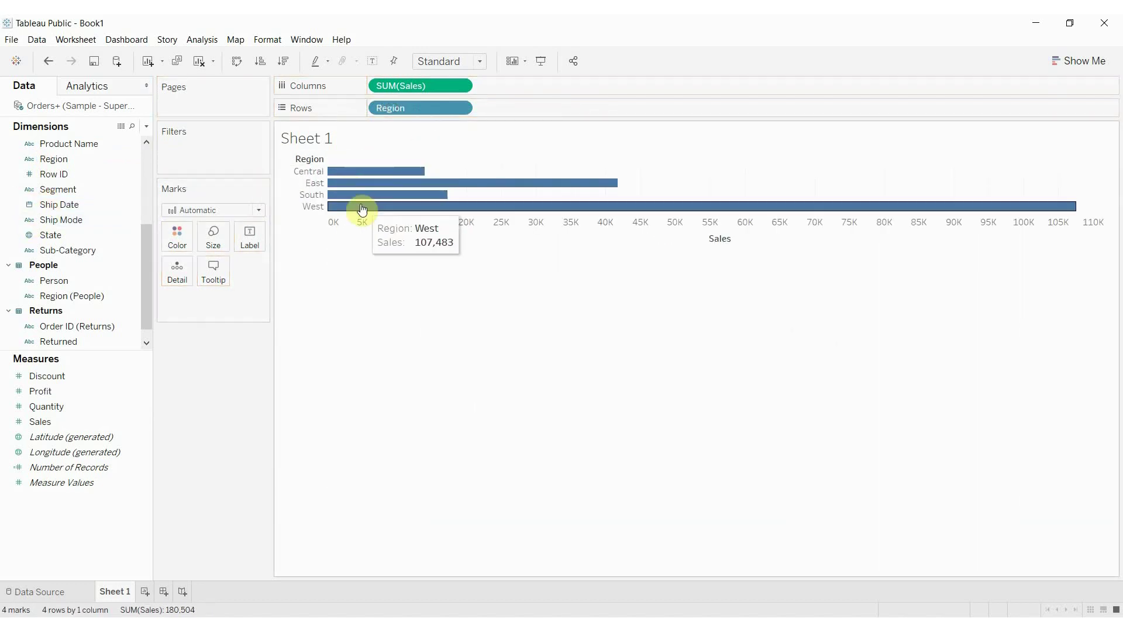
pyautogui.moveTo(519, 208)
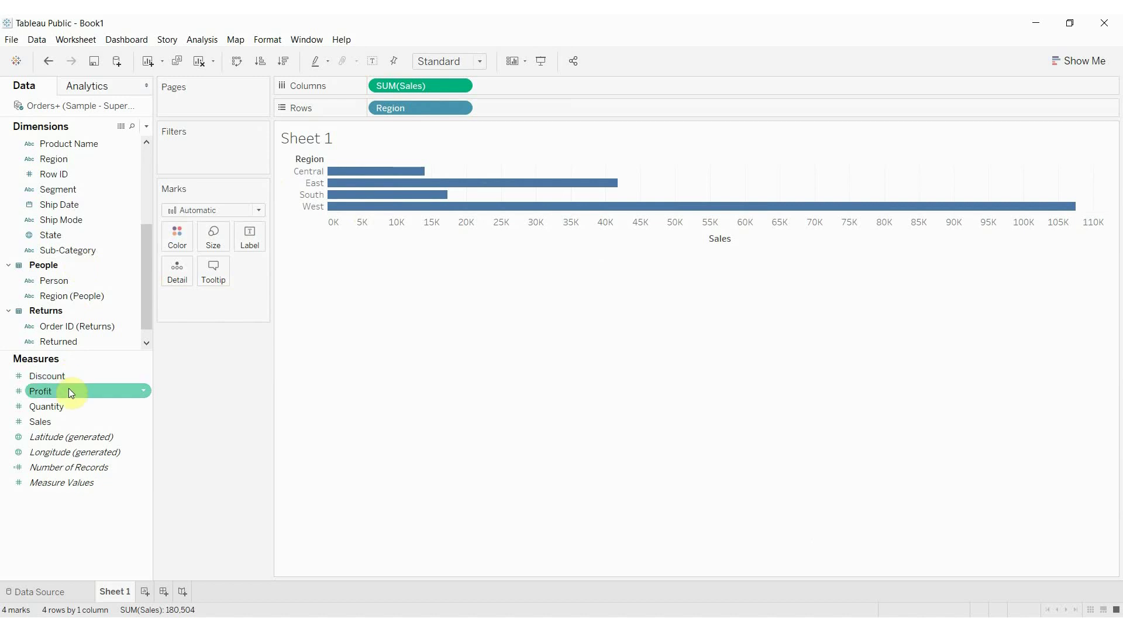
# Replace SUM(Sales) with SUM(Profit) on Columns, showing Central negative and total profit 23,232
pyautogui.moveTo(60, 392); pyautogui.dragTo(416, 86)
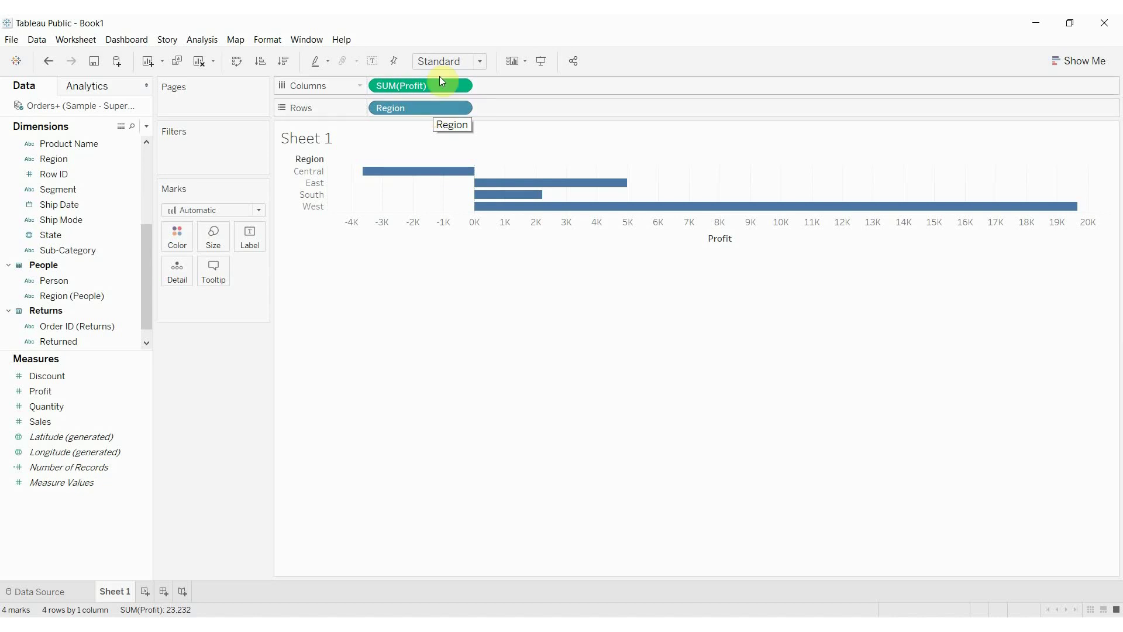
pyautogui.moveTo(353, 180)
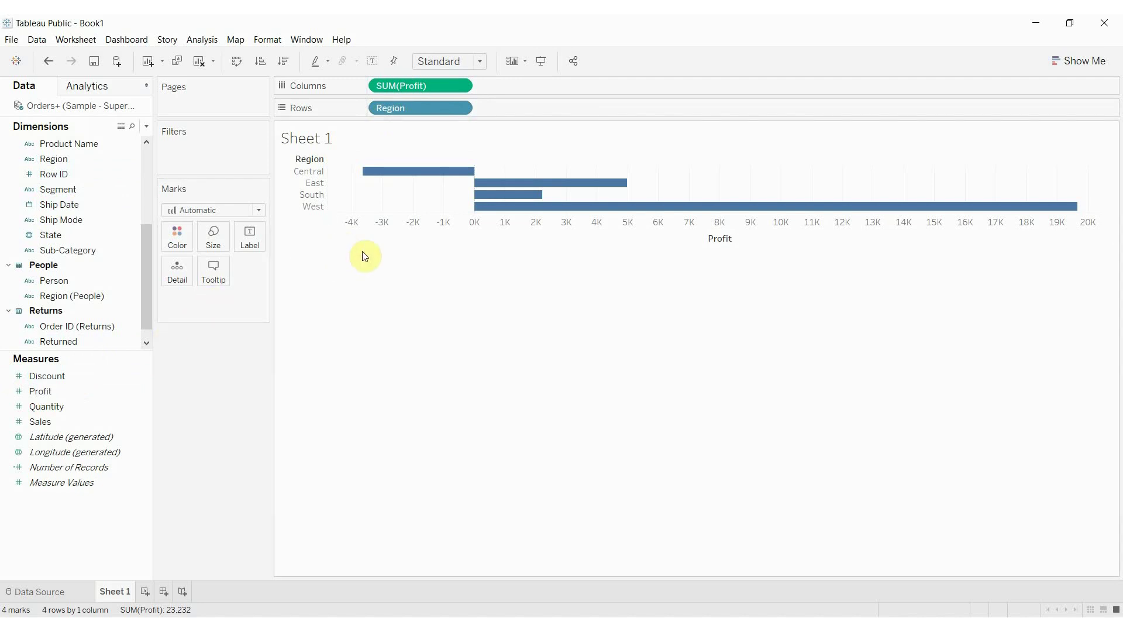
# Convert Product Name to a count measure and add CNTD(Product Name) bars per Region beside Profit
pyautogui.click(129, 145)
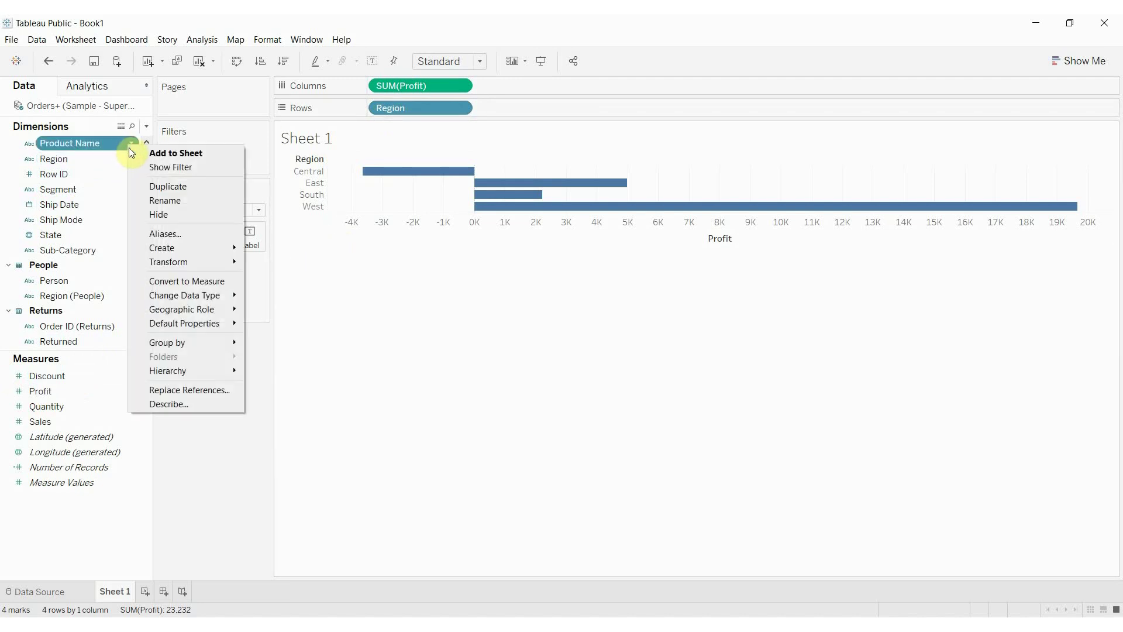
pyautogui.click(183, 280)
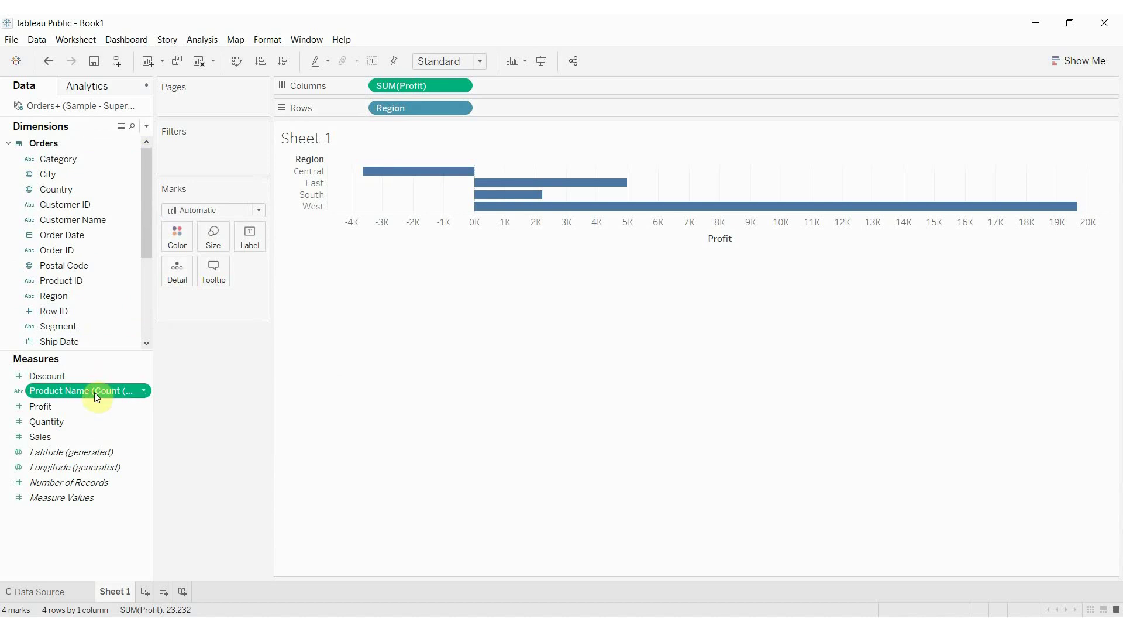
pyautogui.moveTo(95, 395); pyautogui.dragTo(617, 91)
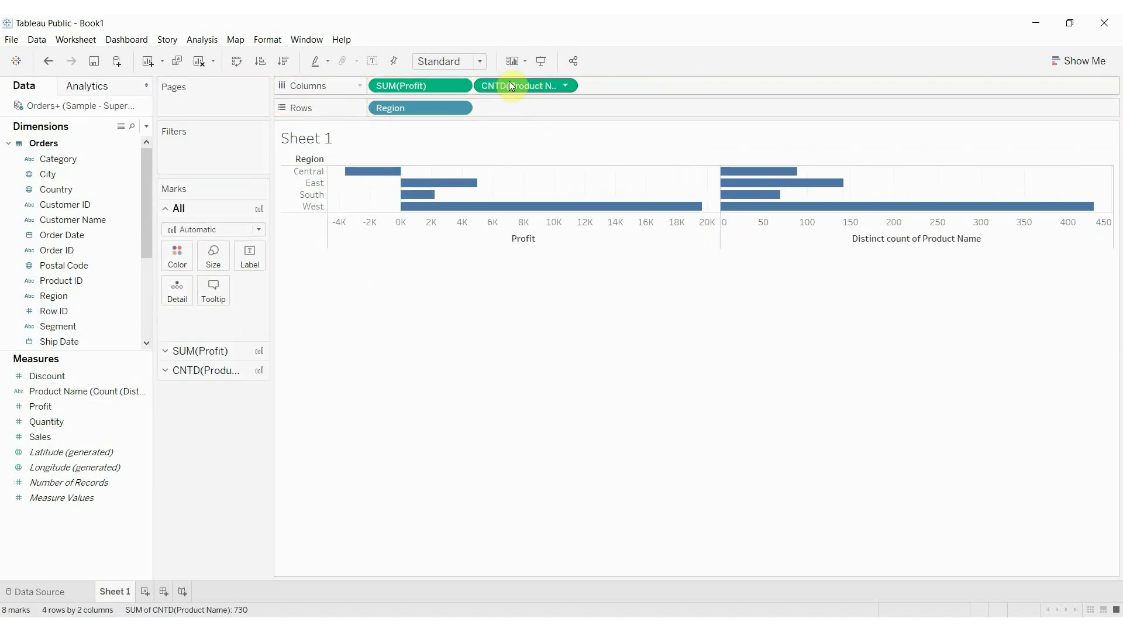
pyautogui.moveTo(779, 179)
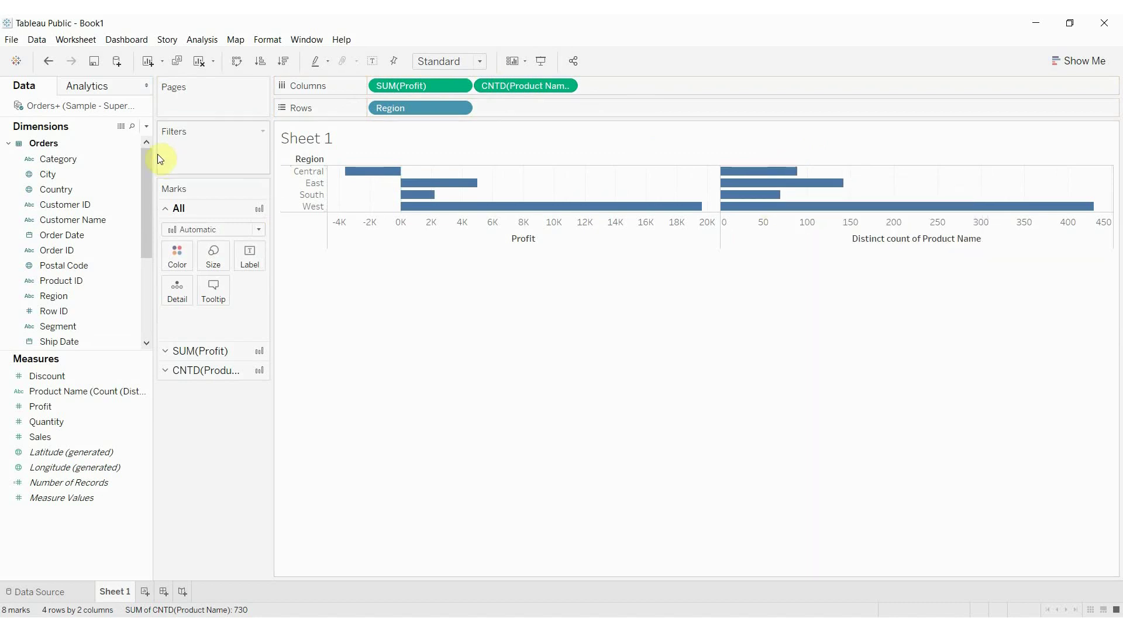
pyautogui.click(94, 409)
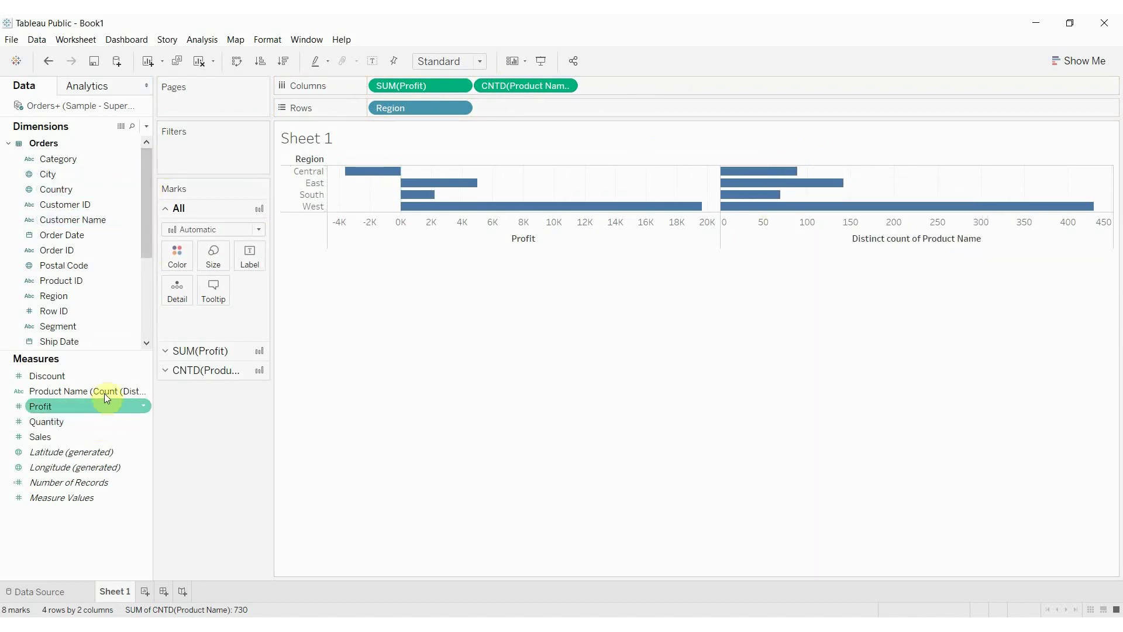
pyautogui.moveTo(104, 393); pyautogui.dragTo(524, 83)
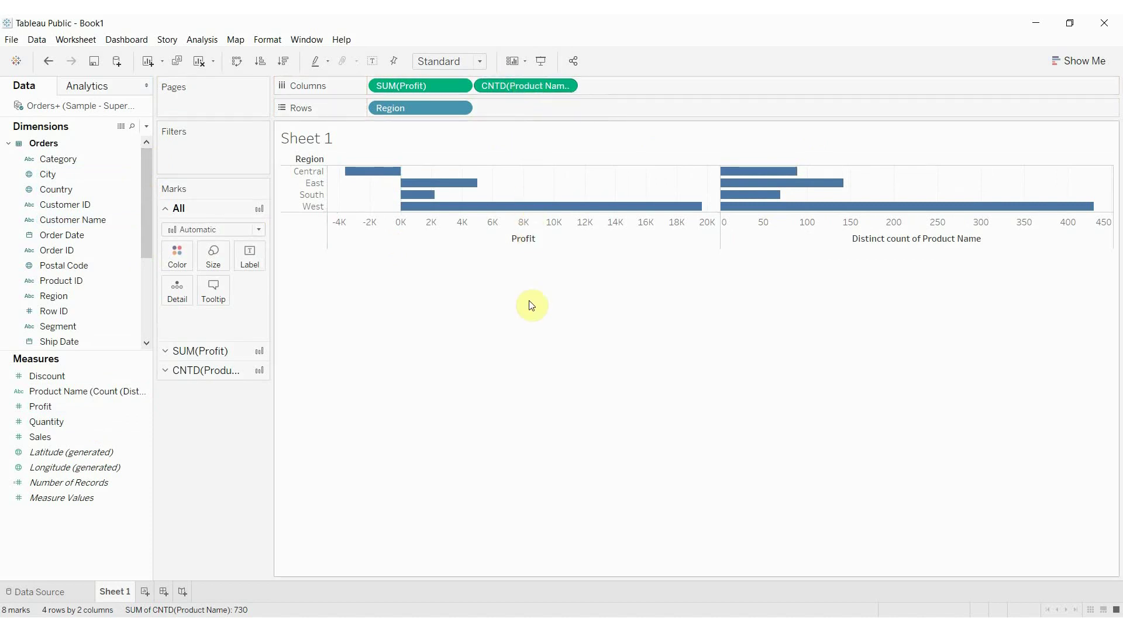
# Undo twice to drop the CNTD(Product Name) panel, keeping only SUM(Profit) by Region
pyautogui.hotkey('ctrl', 'z')
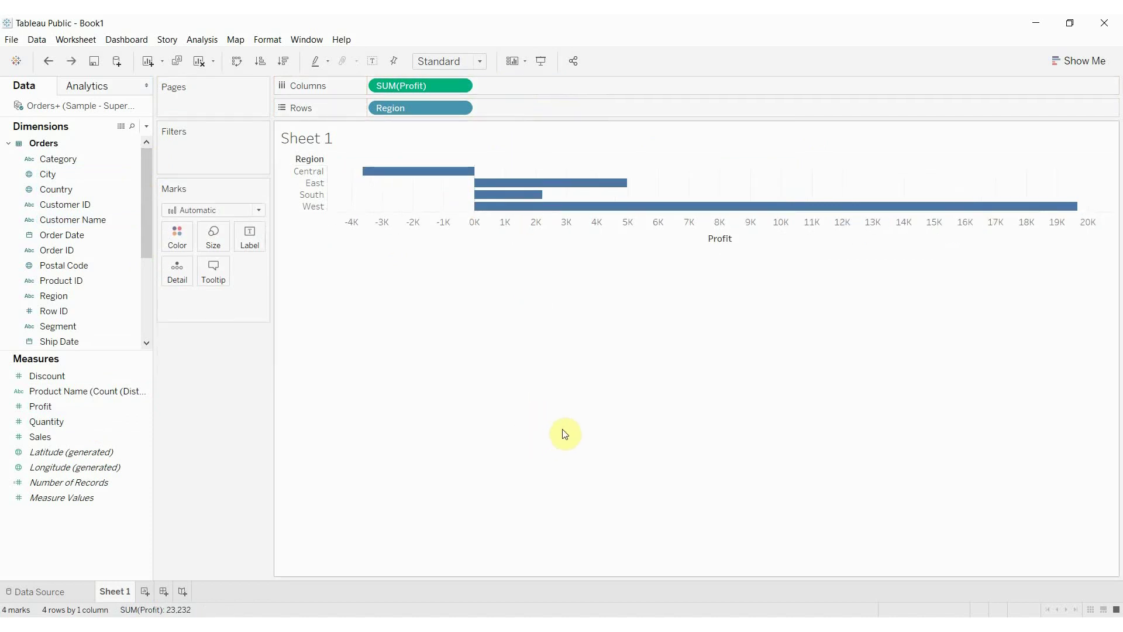
pyautogui.hotkey('ctrl', 'z')
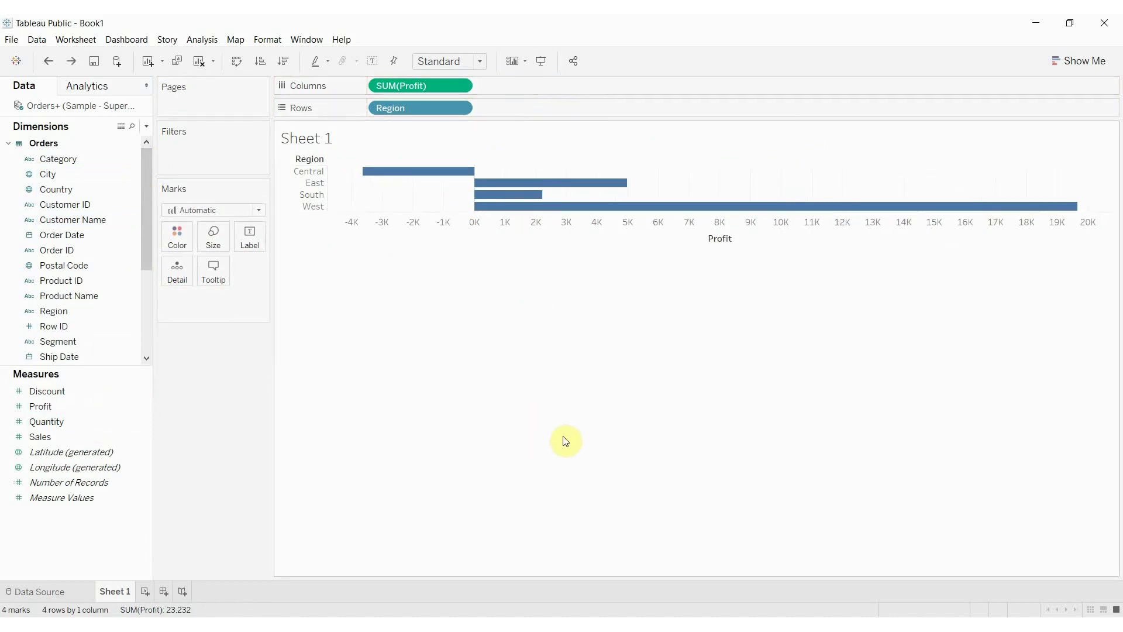
pyautogui.click(79, 295)
pyautogui.moveTo(62, 407); pyautogui.dragTo(512, 112)
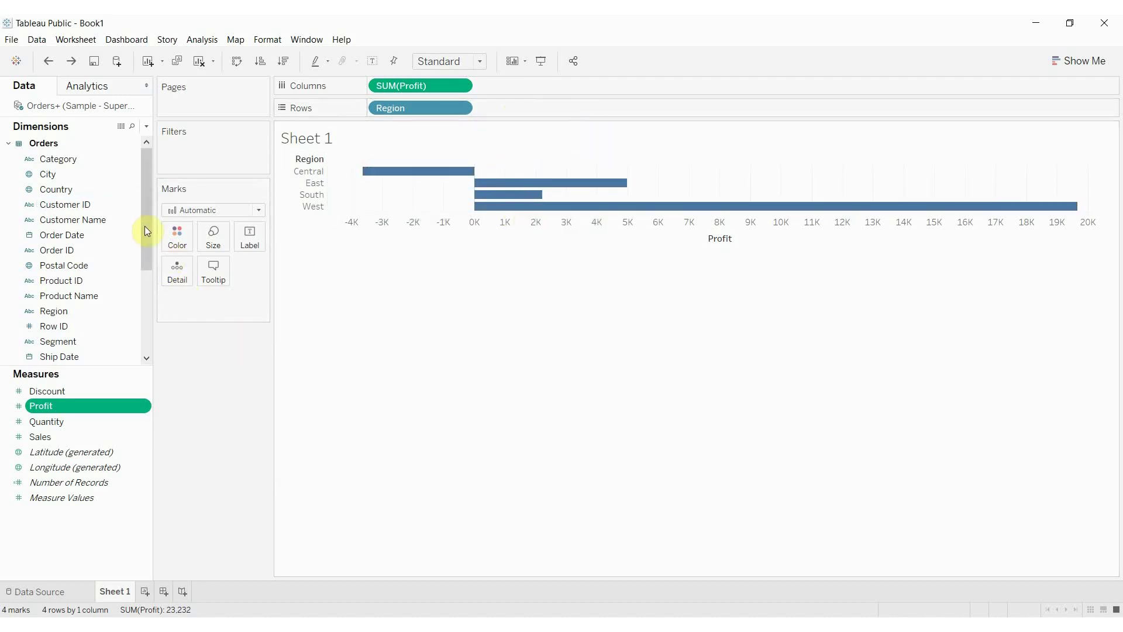
# Create Sheet 2 with Order Date on Columns, drilling down to months and back to years
pyautogui.click(147, 594)
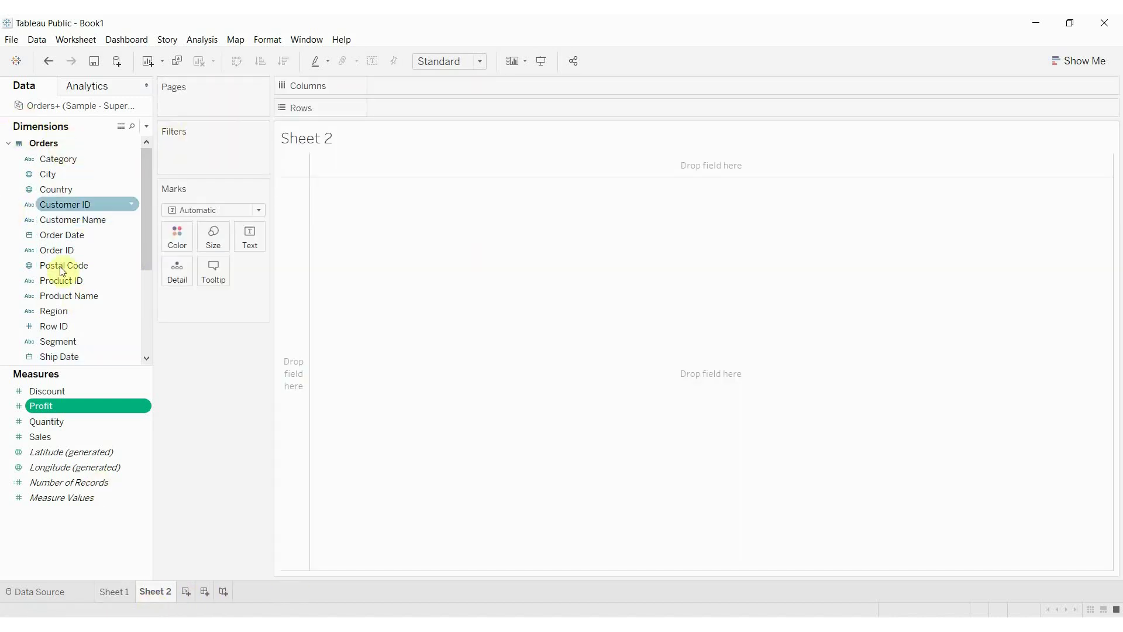
pyautogui.moveTo(68, 237); pyautogui.dragTo(424, 87)
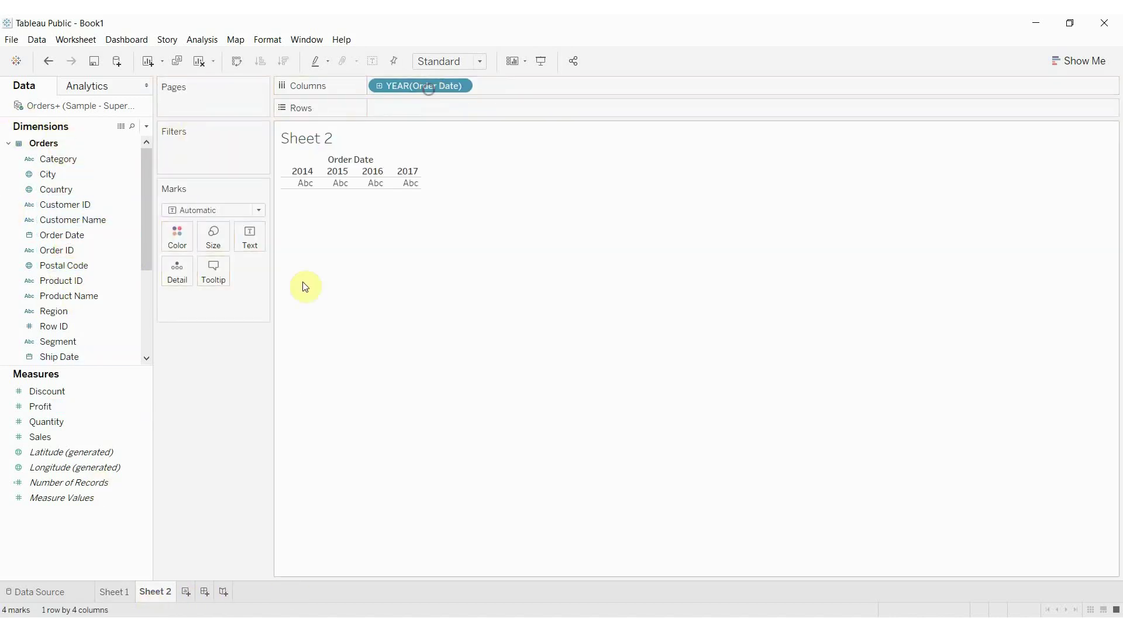
pyautogui.click(380, 86)
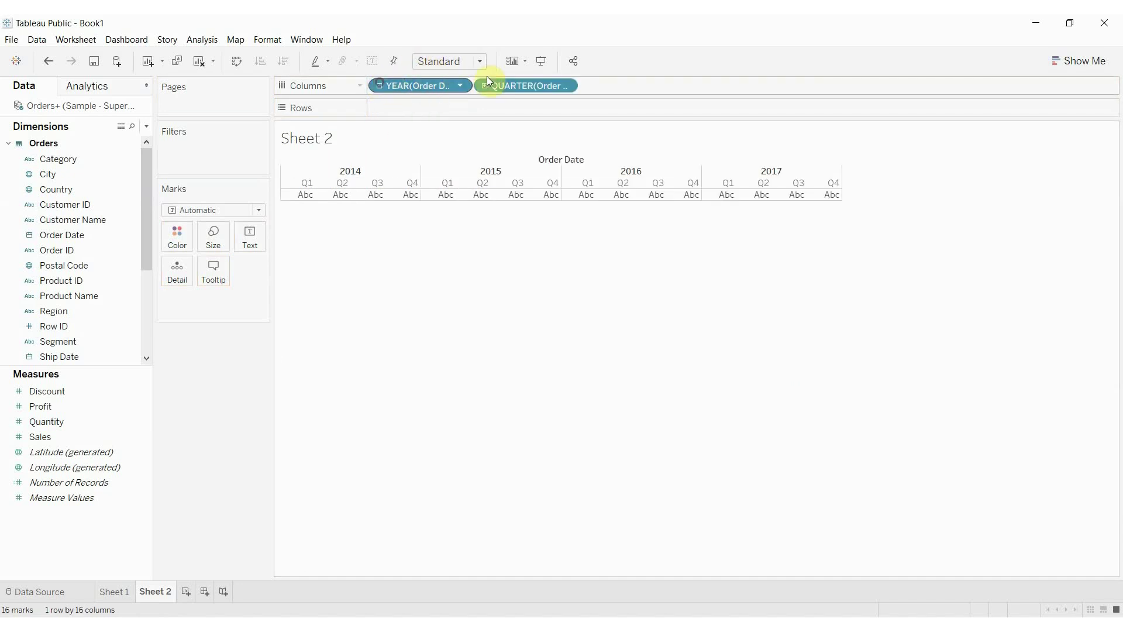
pyautogui.click(484, 86)
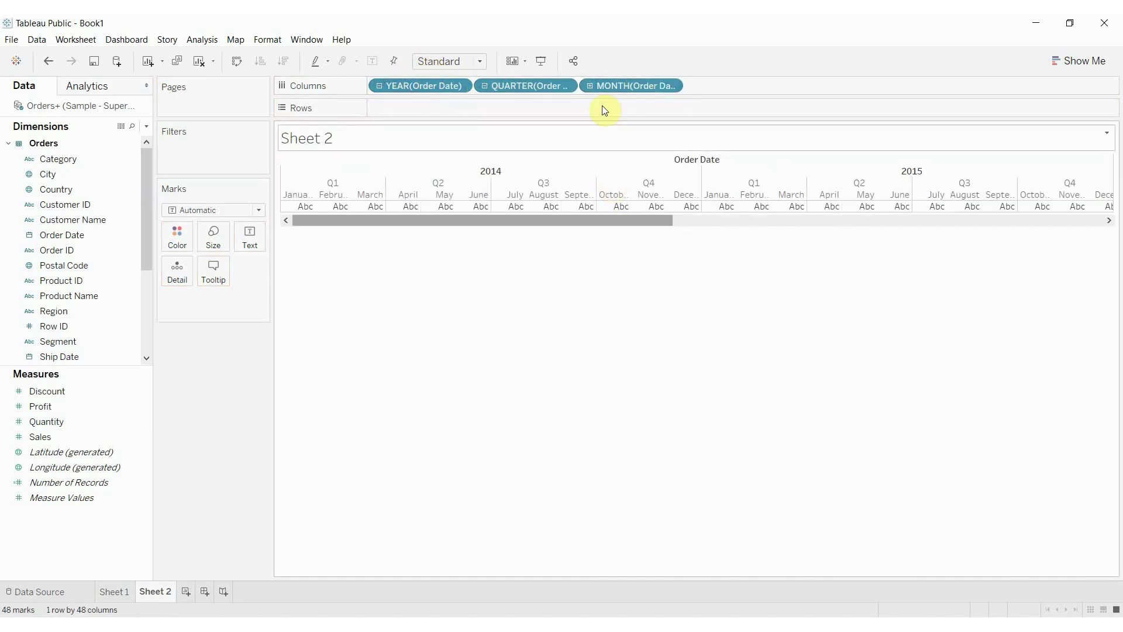
pyautogui.moveTo(626, 86); pyautogui.dragTo(102, 210)
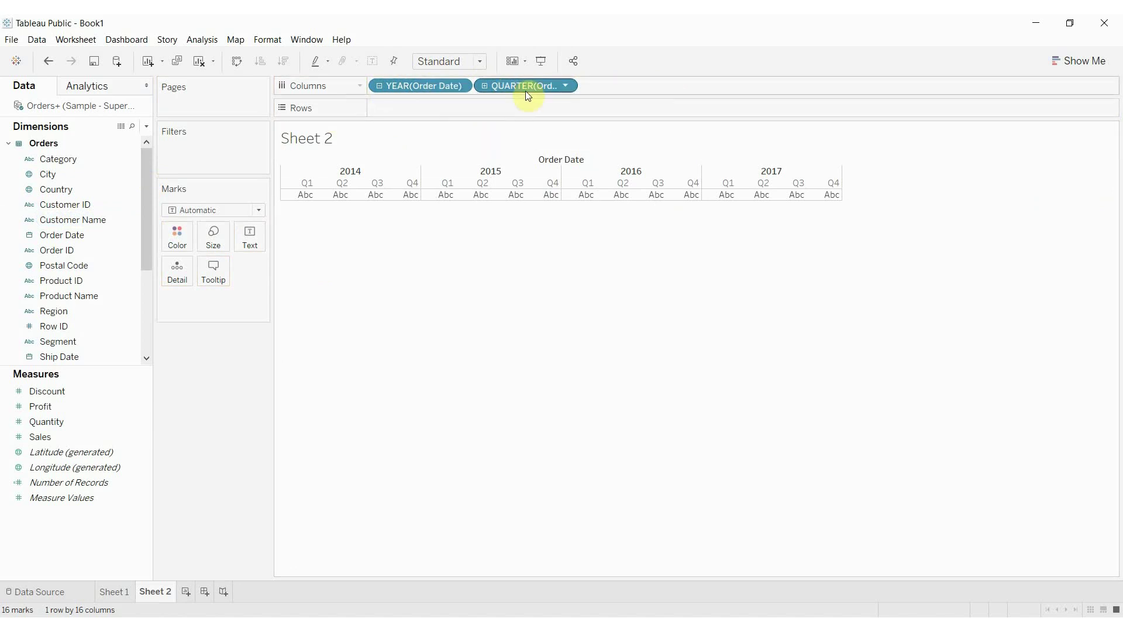
pyautogui.moveTo(525, 90); pyautogui.dragTo(214, 190)
# Make YEAR(Order Date) a continuous year axis spanning 2014 to 2017
pyautogui.click(462, 86)
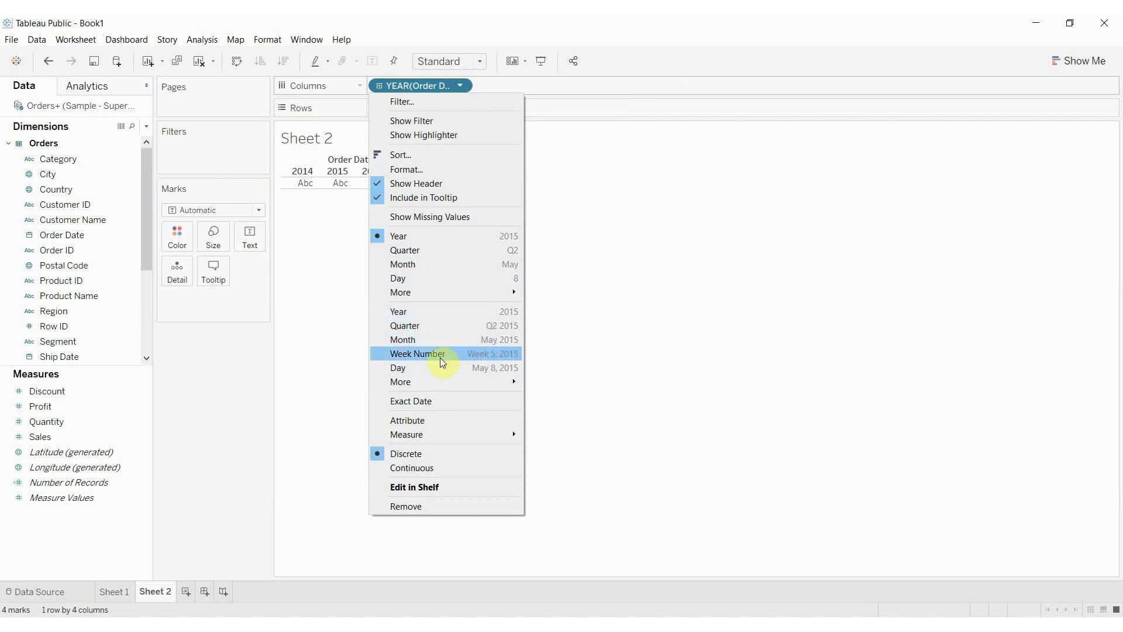
pyautogui.click(440, 315)
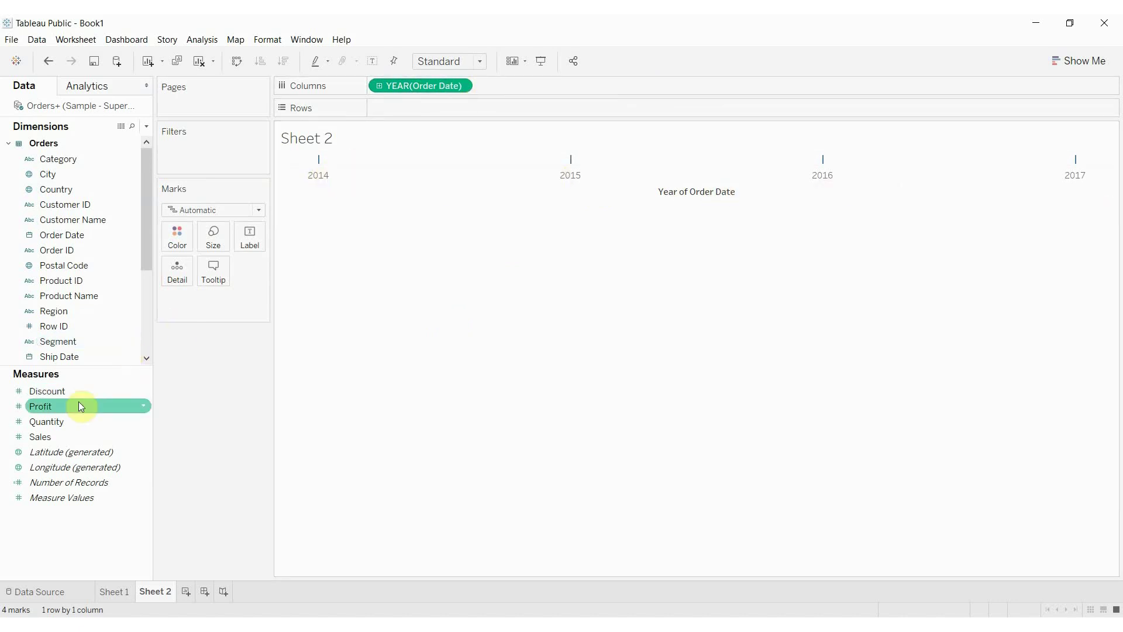
pyautogui.click(74, 435)
# Put Sales on Rows as a line and drill YEAR down to QUARTER(Order Date), giving 16 marks
pyautogui.moveTo(72, 432); pyautogui.dragTo(432, 107)
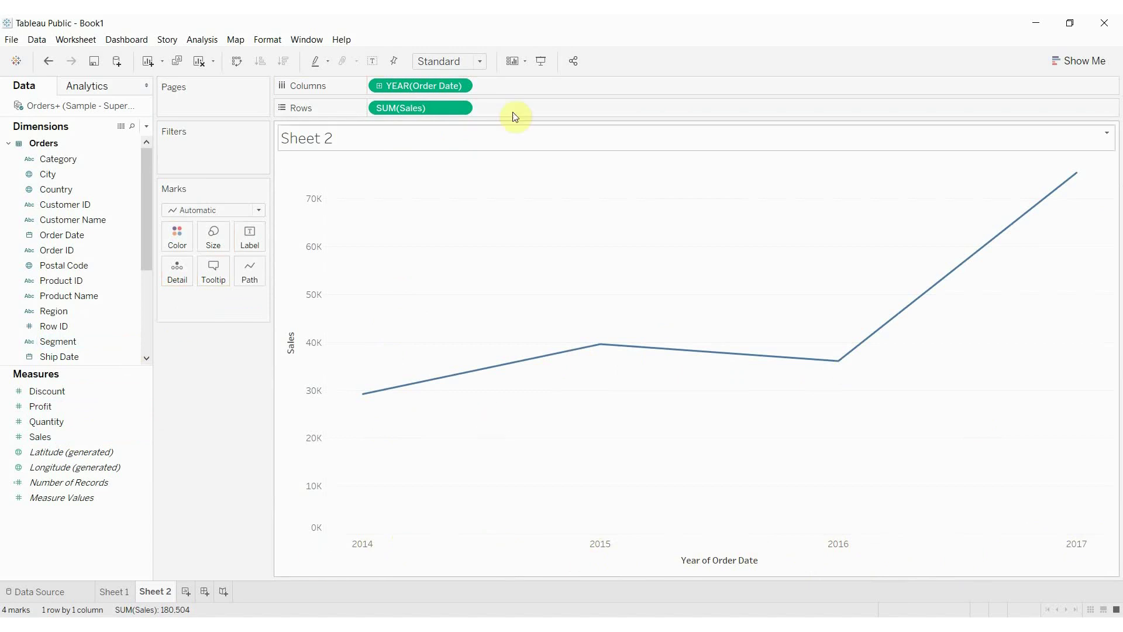
pyautogui.click(462, 88)
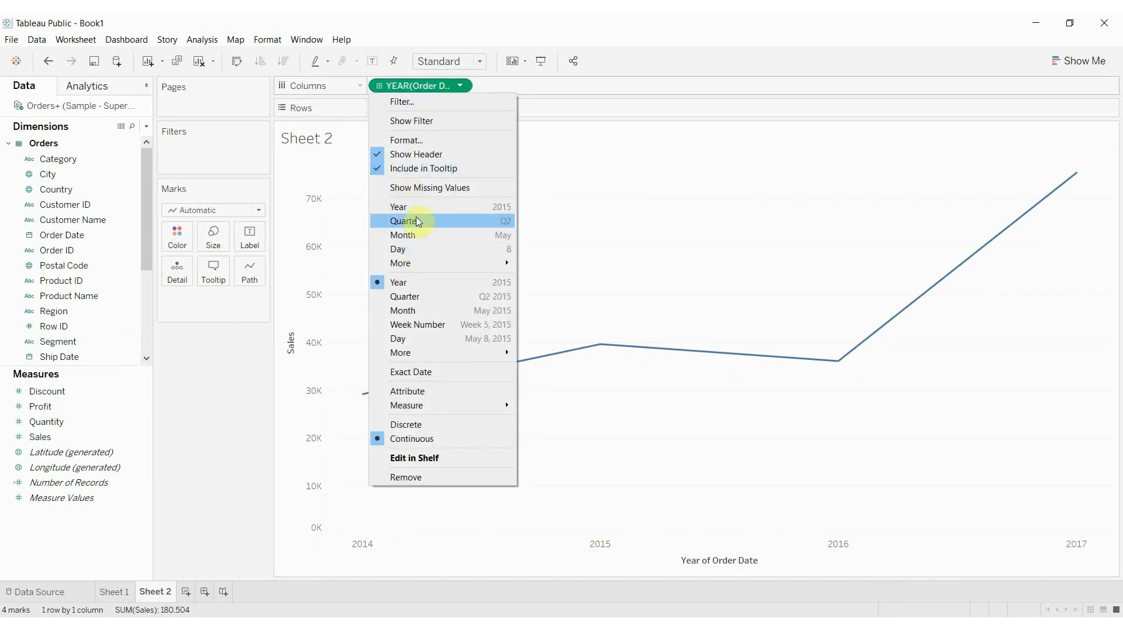
pyautogui.click(445, 221)
pyautogui.click(462, 87)
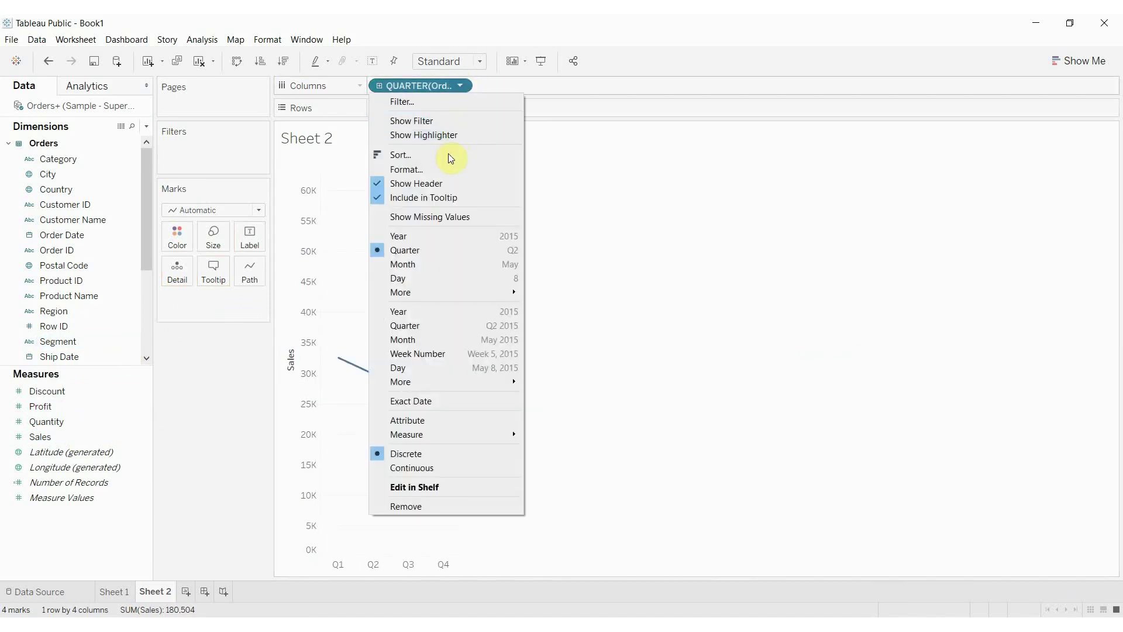
pyautogui.click(441, 235)
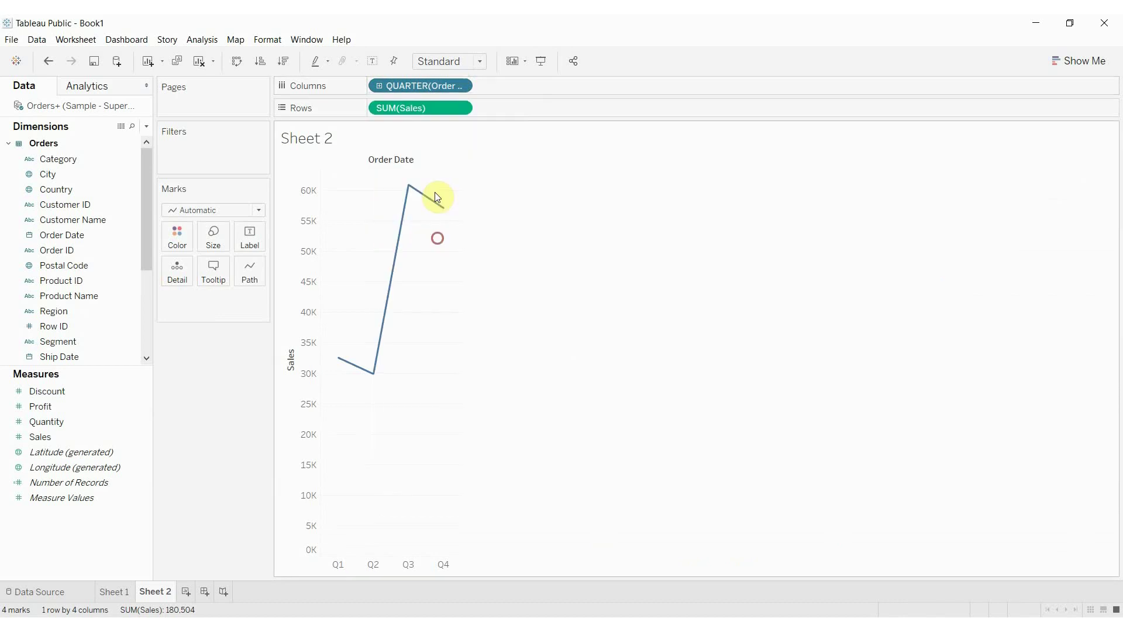
pyautogui.click(380, 87)
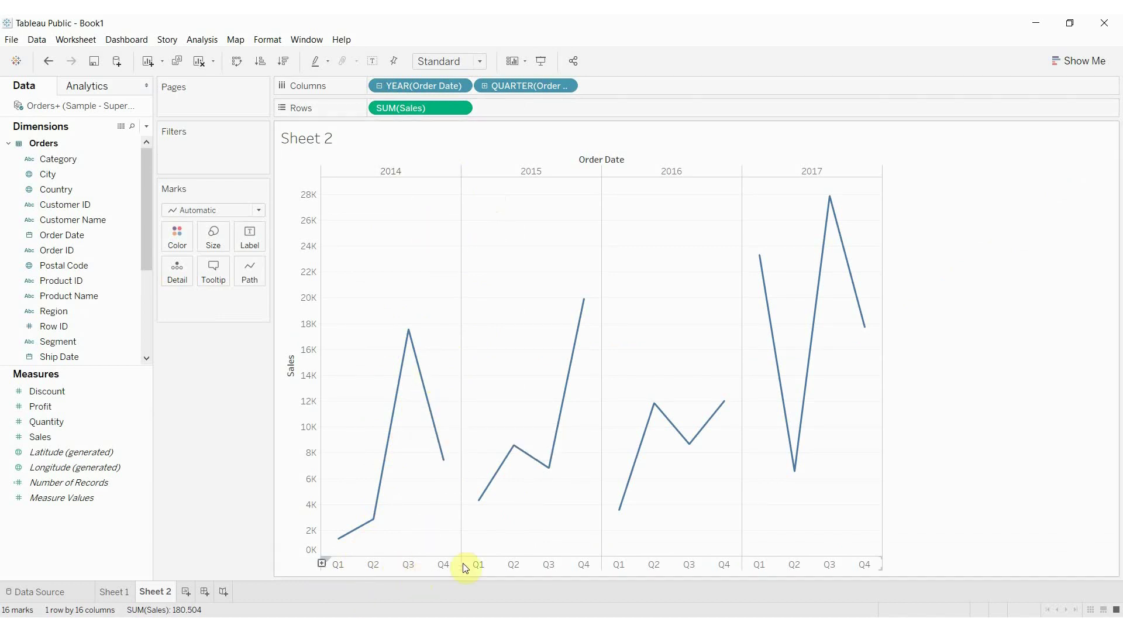
# Set the date pill to continuous Quarter and remove the extra QUARTER pill, leaving one 2014 Q1–2017 Q4 line
pyautogui.click(459, 86)
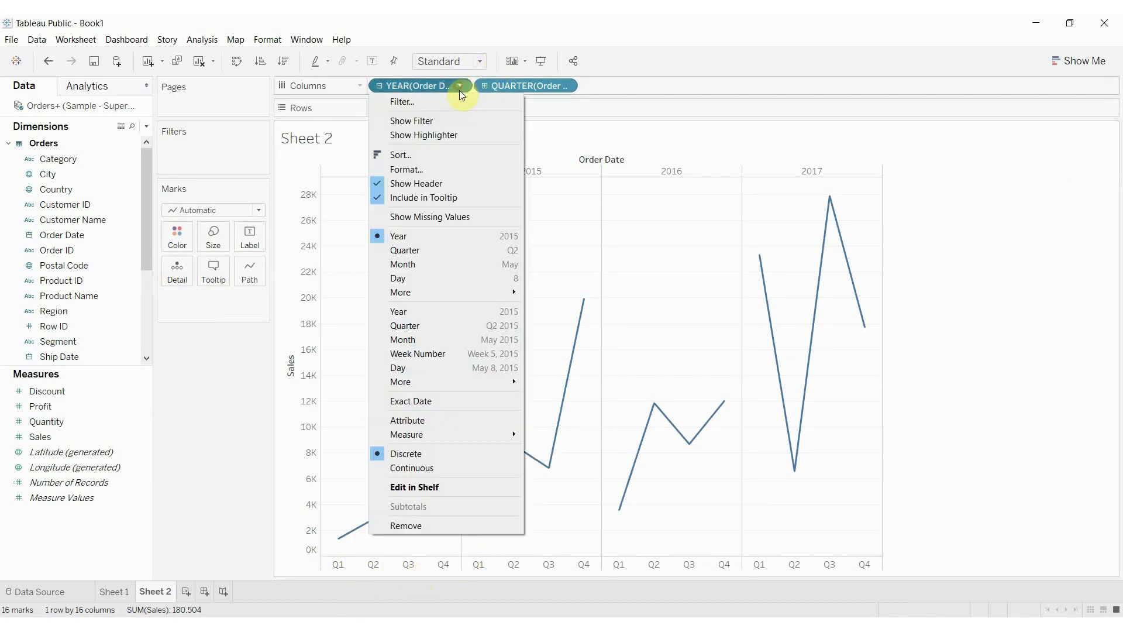
pyautogui.click(451, 328)
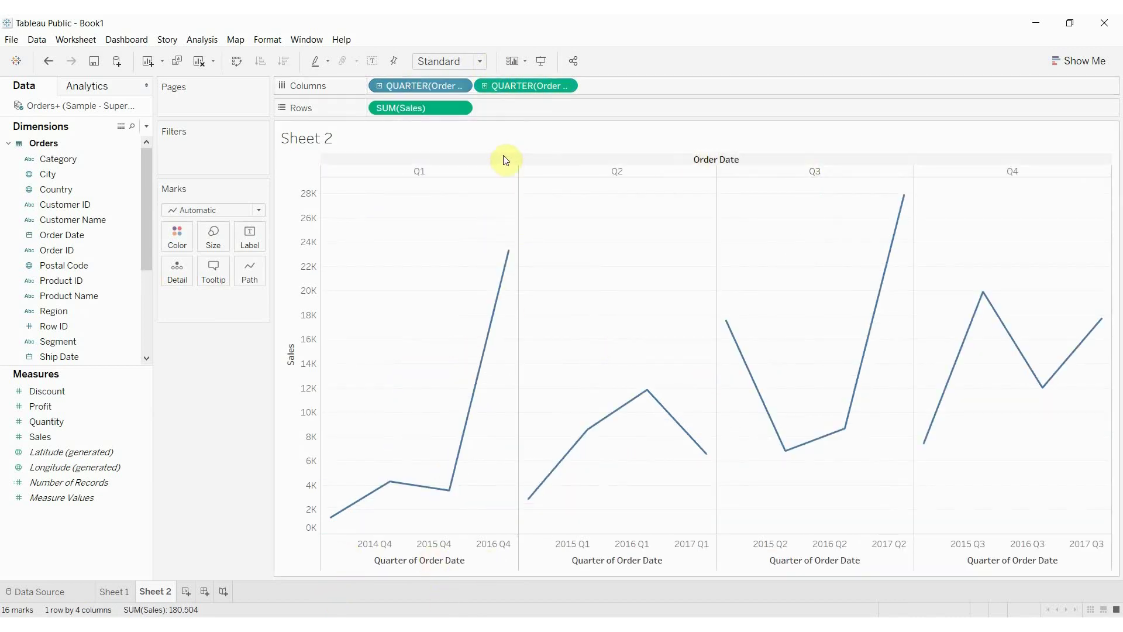
pyautogui.moveTo(492, 87); pyautogui.dragTo(70, 164)
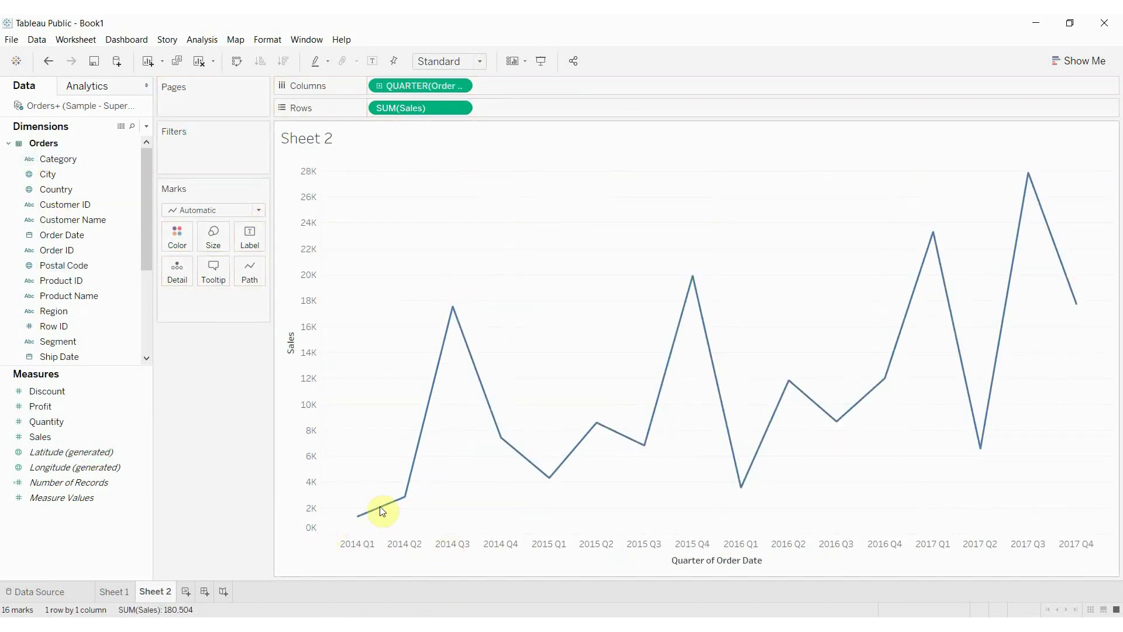
pyautogui.moveTo(450, 344)
pyautogui.moveTo(562, 475)
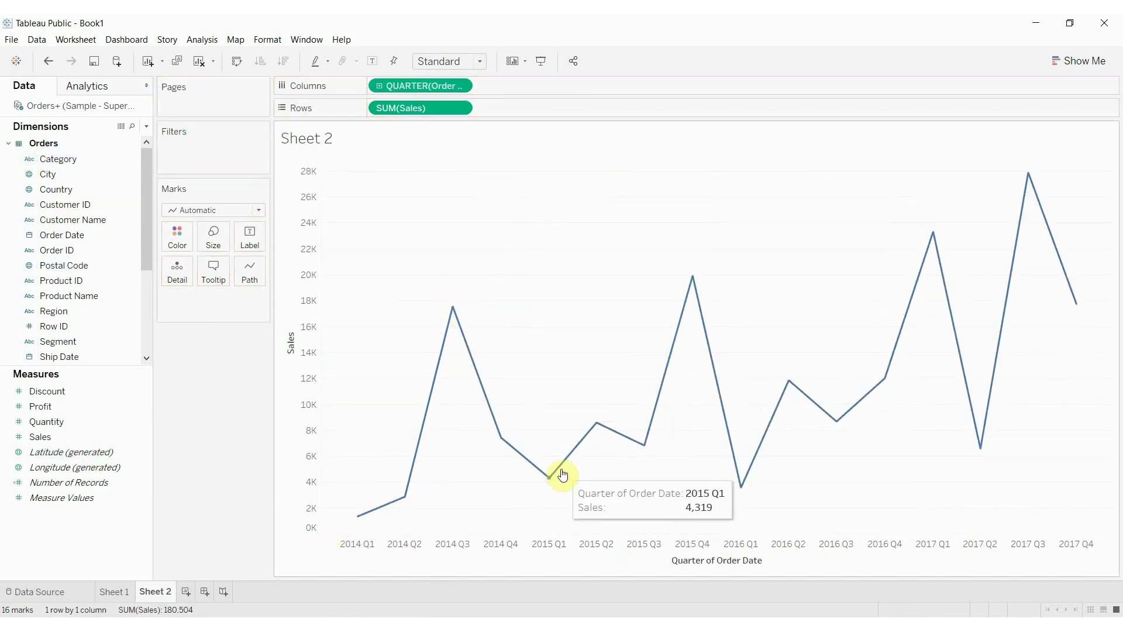